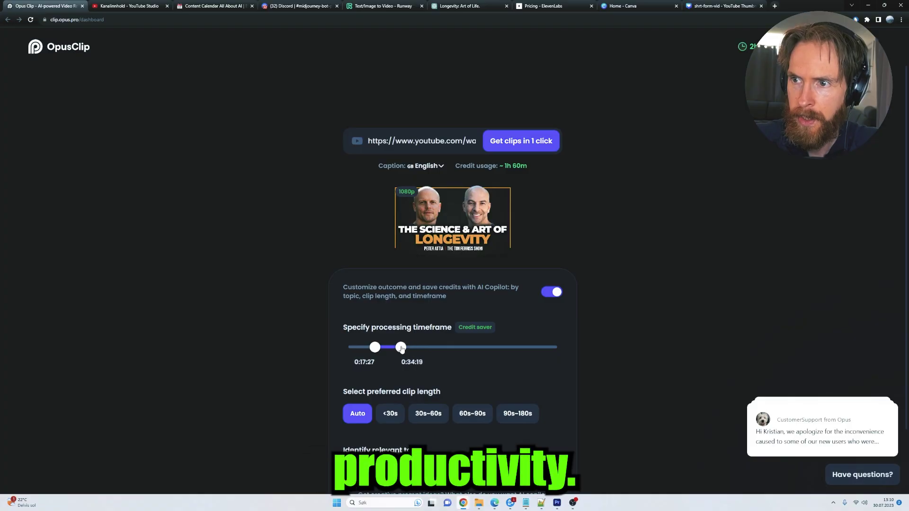
Pull the processing window's end back to about 0:24:26 and scroll through the generated clips.
drag(396, 349, 388, 349)
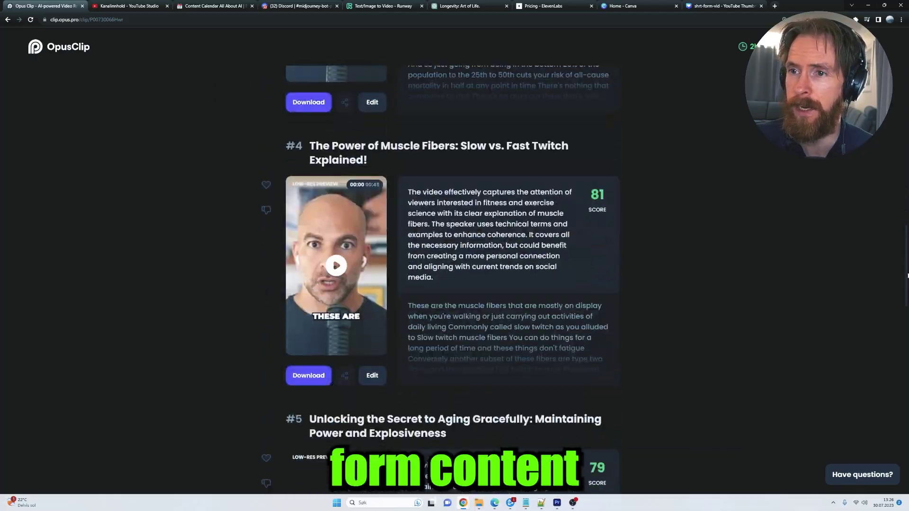
scroll(516, 284, down, 15)
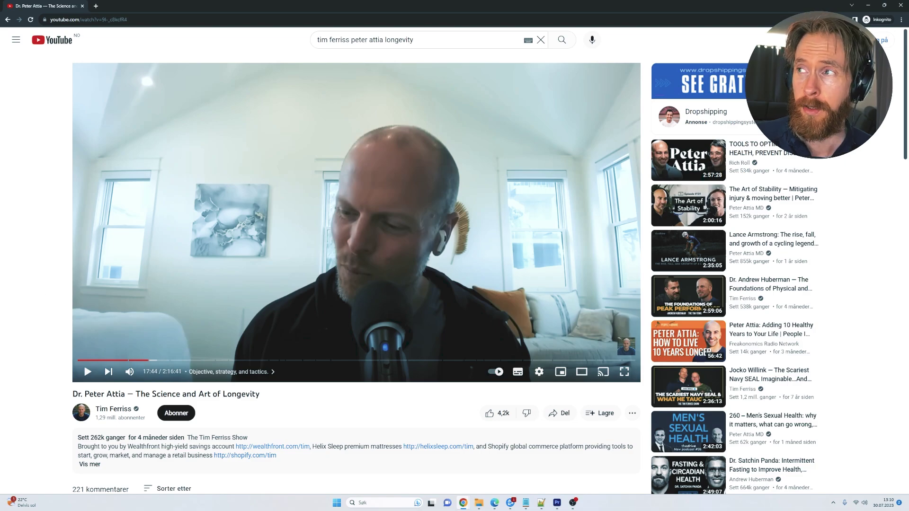
Bring the YouTube interview back up and select its full video URL in the address bar.
click(867, 6)
click(148, 157)
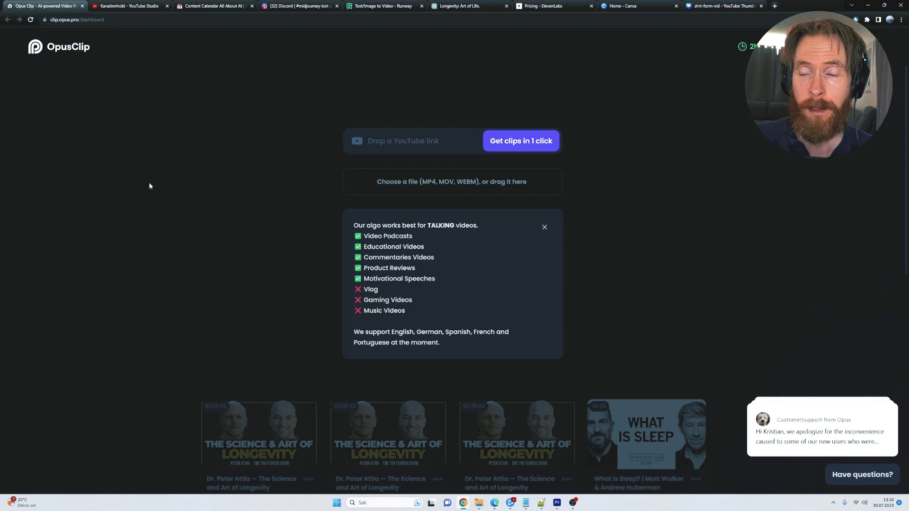
mouse_move(465, 506)
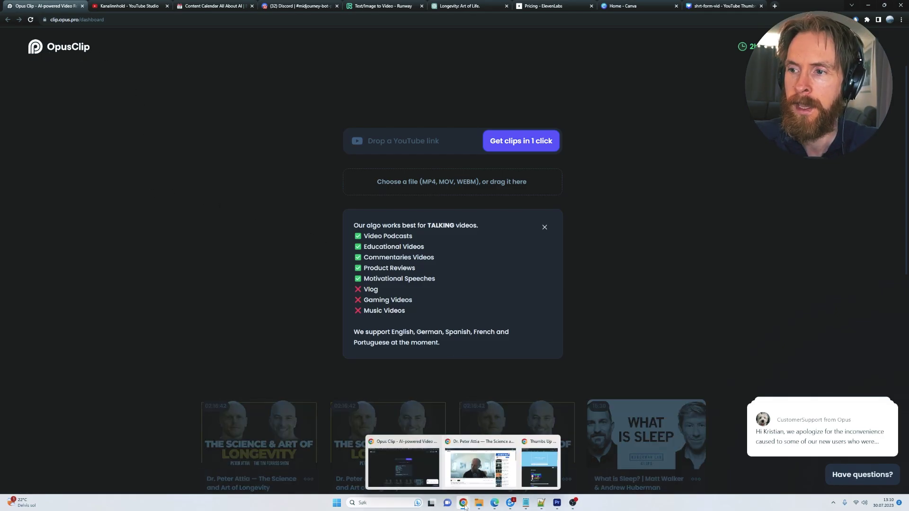
click(467, 471)
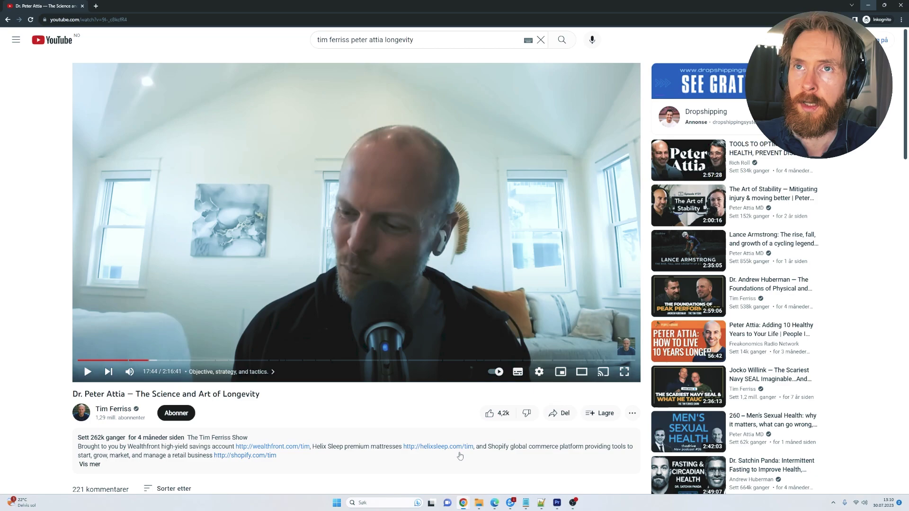
click(119, 19)
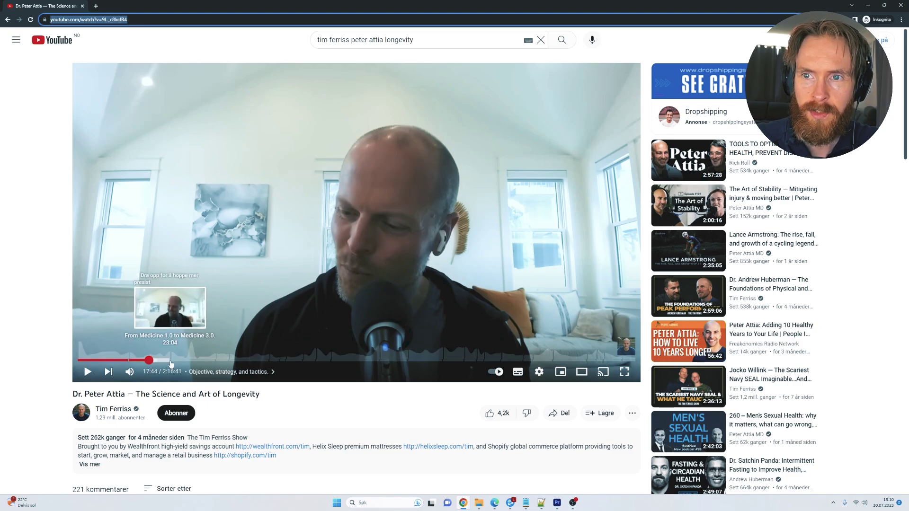
Paste the longevity interview URL into OpusClip's YouTube link field.
click(869, 4)
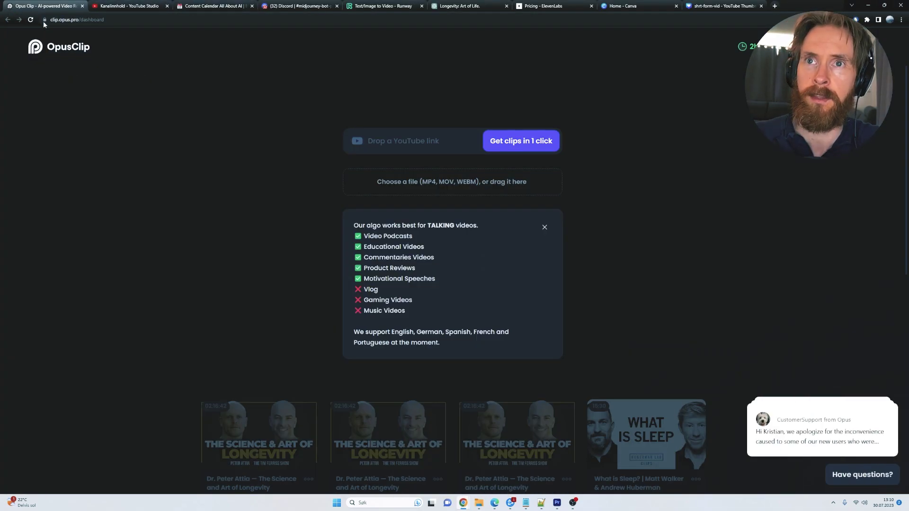
click(409, 139)
text(https://www.youtube.com/watch?v=9I-_c8kcfR4)
click(509, 145)
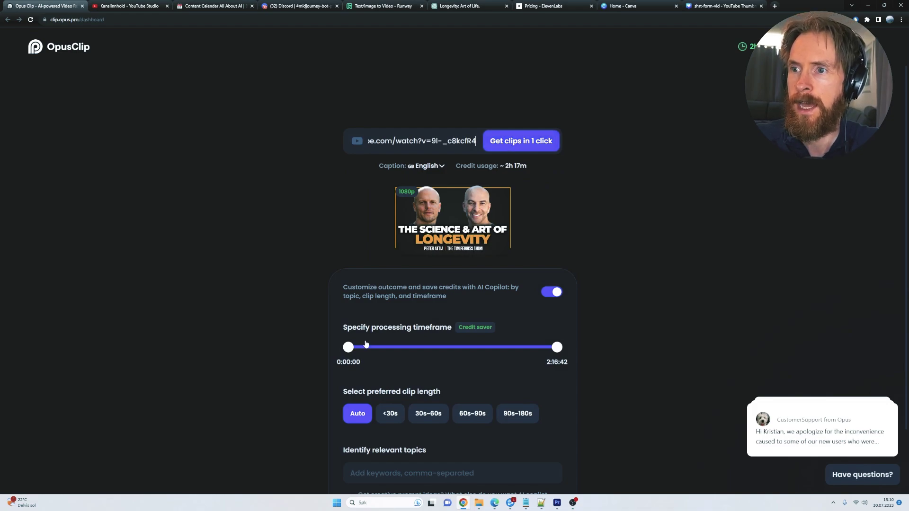
Limit processing to 0:17:27–0:22:59 with 30s–60s clip length and start generating clips.
drag(348, 348, 375, 347)
drag(557, 347, 384, 349)
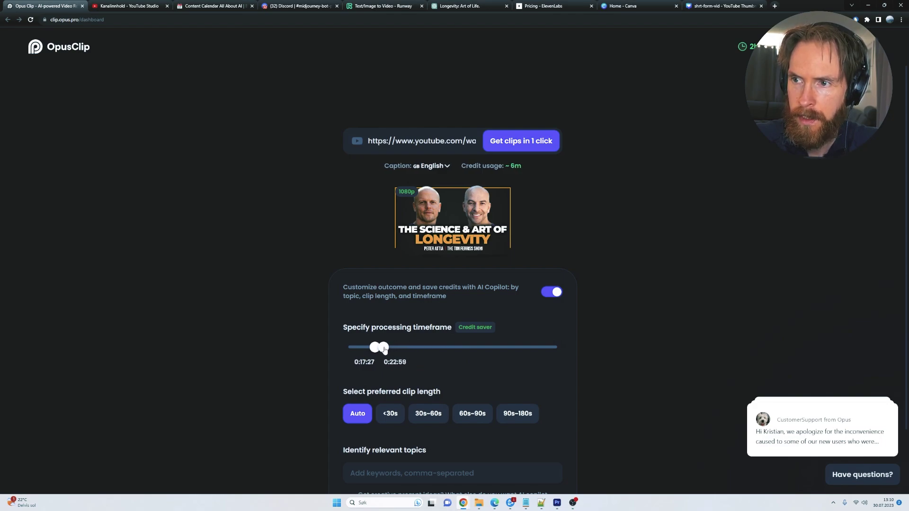
click(428, 416)
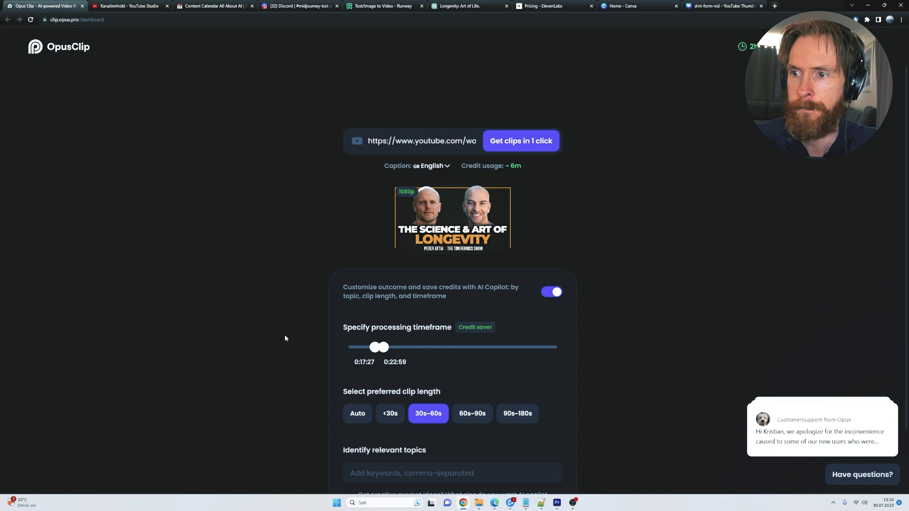
click(524, 143)
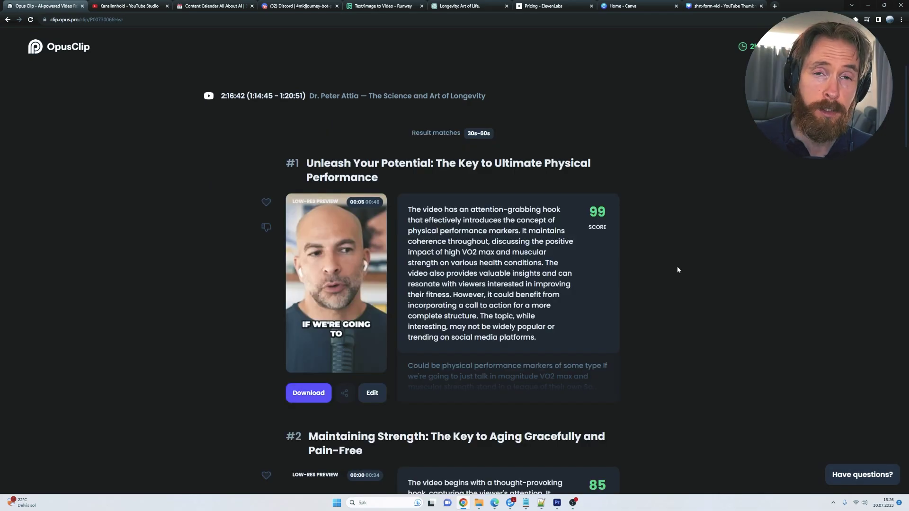
Browse the clip results and play the preview of clip #1, 'Unleash Your Potential'.
scroll(907, 115, down, 15)
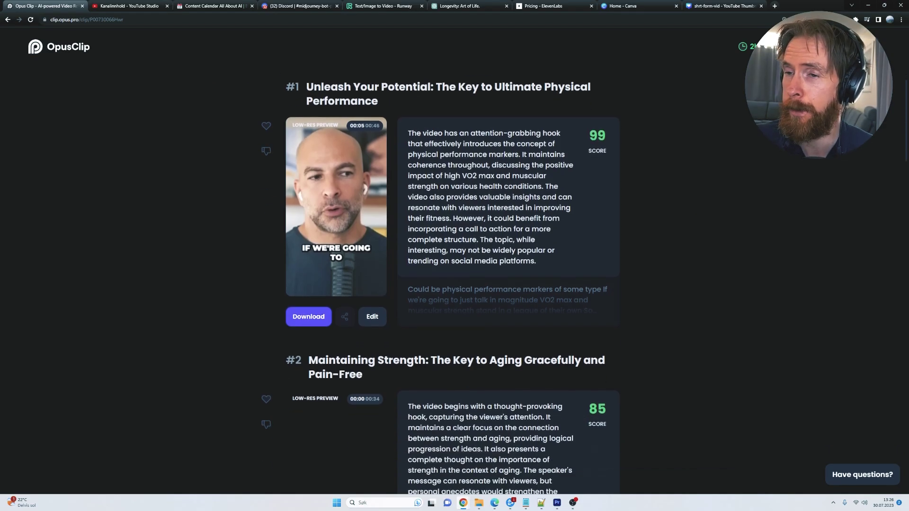
scroll(309, 443, up, 10)
scroll(309, 443, up, 10)
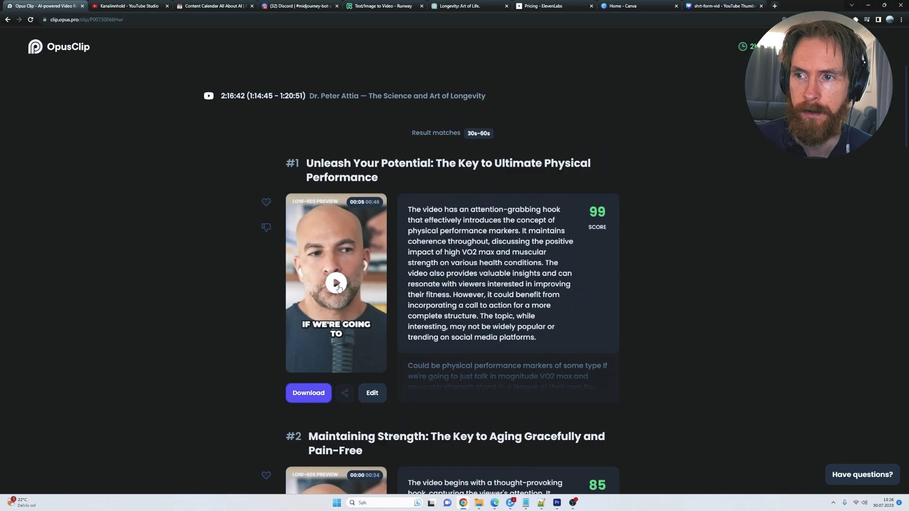
click(337, 283)
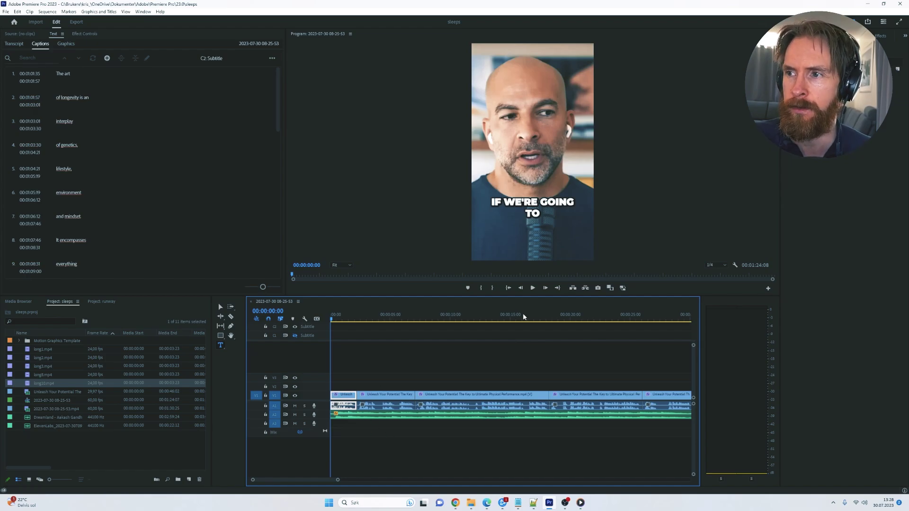
Play the captioned vertical sequence in the Program monitor and stop around 00:00:11.
click(533, 288)
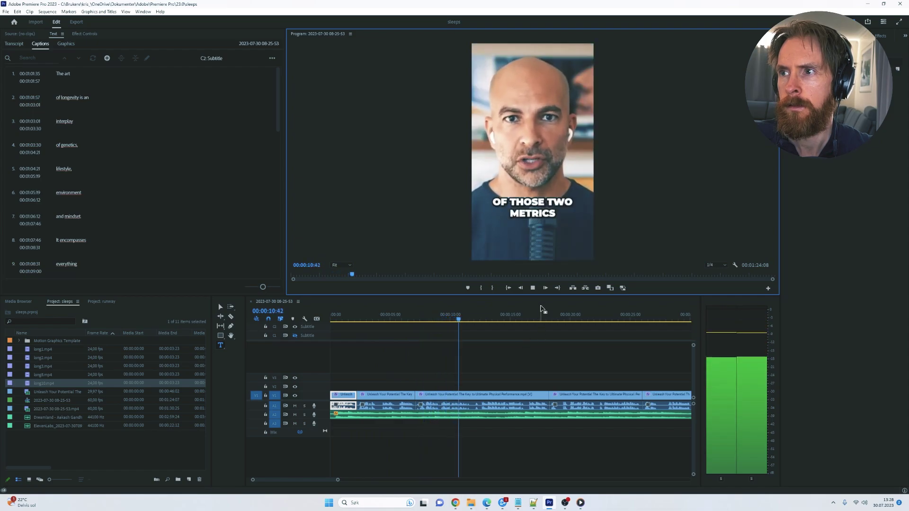
click(532, 288)
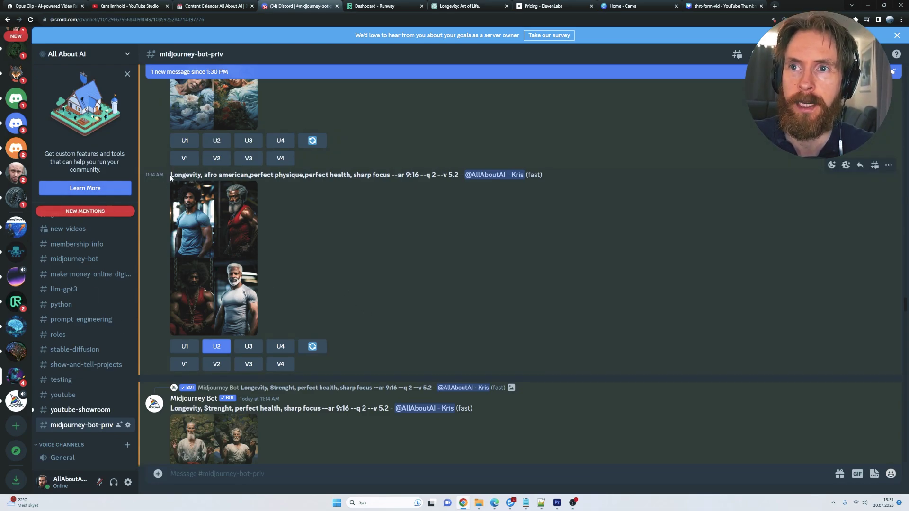
Save the full-size upscaled image #2 of the grey-bearded man as a PNG to Downloads.
drag(171, 176, 398, 176)
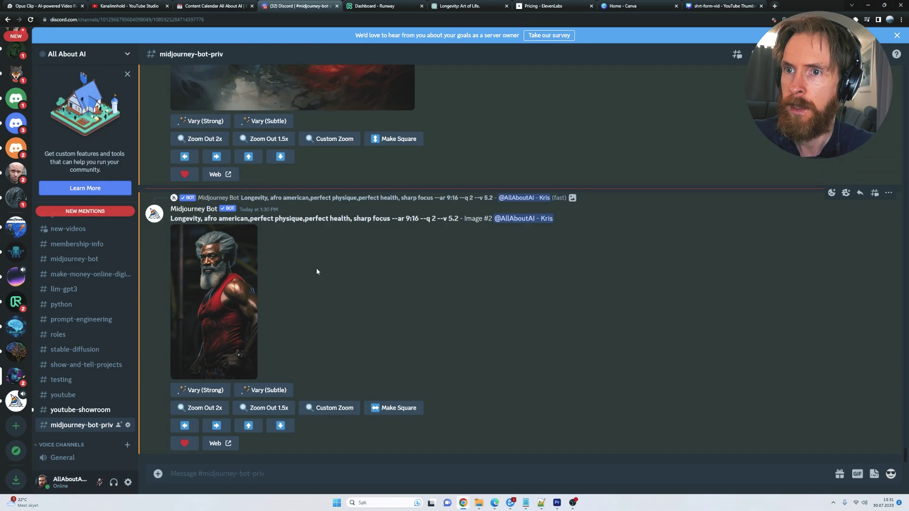
click(225, 289)
click(404, 418)
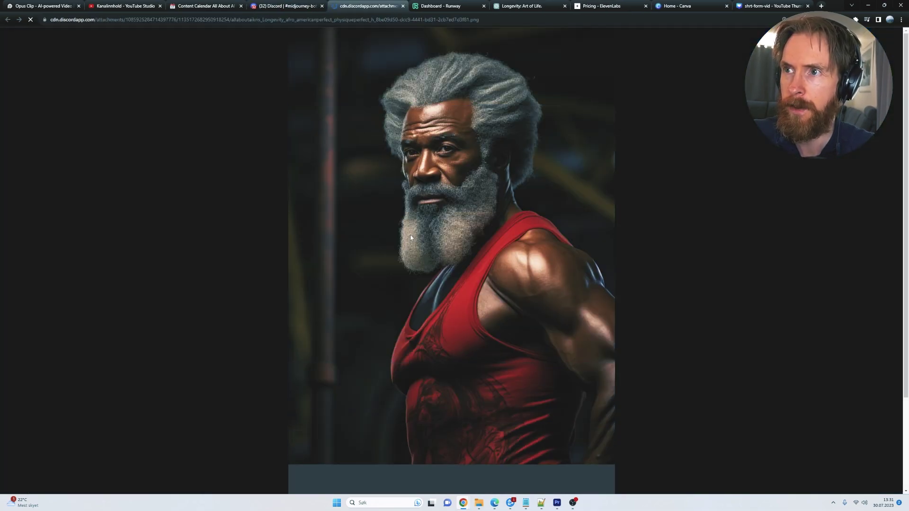
right_click(410, 235)
click(435, 251)
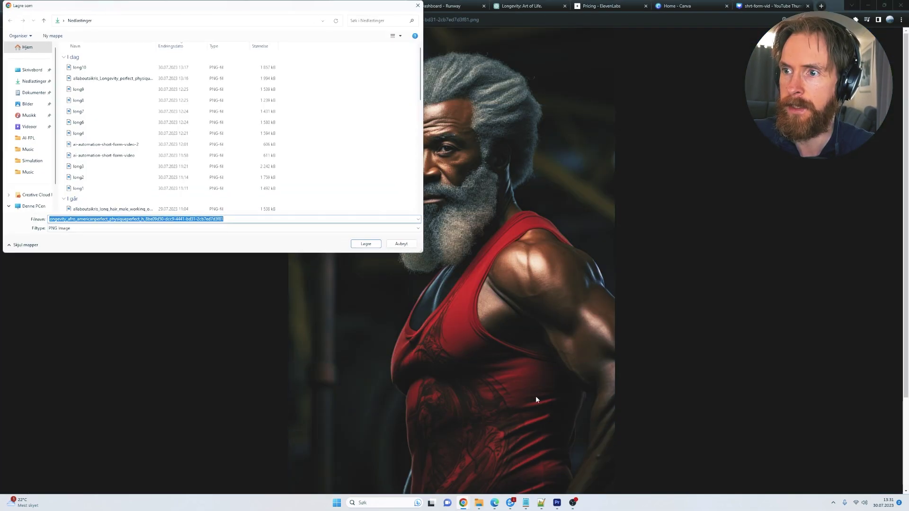
click(365, 244)
click(438, 5)
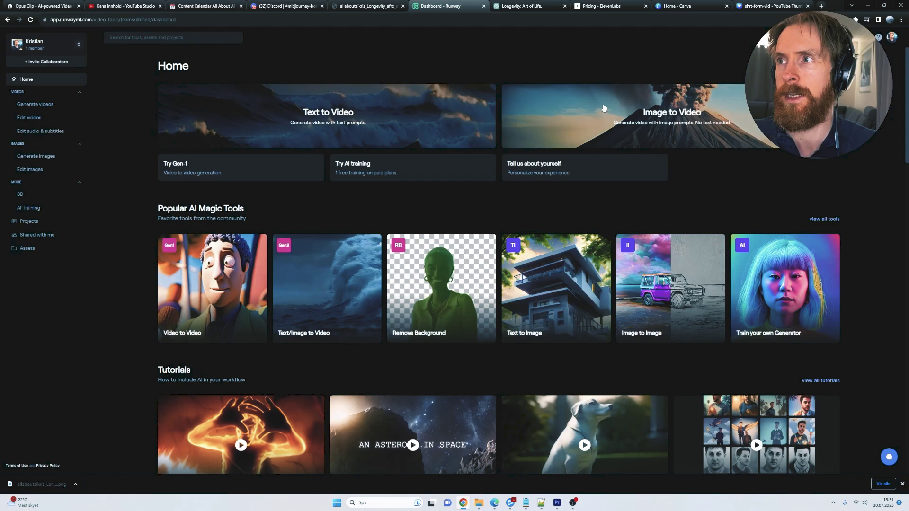
Upload the saved bearded-man PNG to Gen-2 Image to Video and generate a 4-second clip.
click(626, 122)
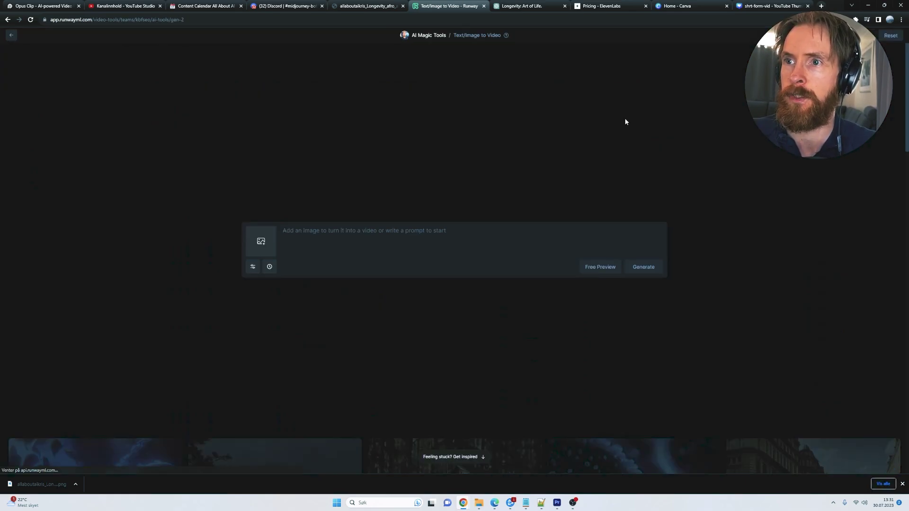
click(265, 249)
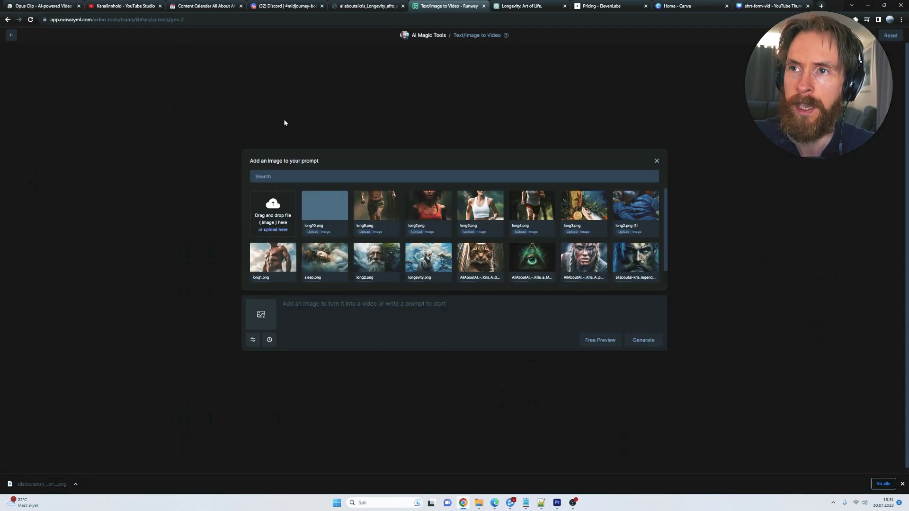
click(273, 212)
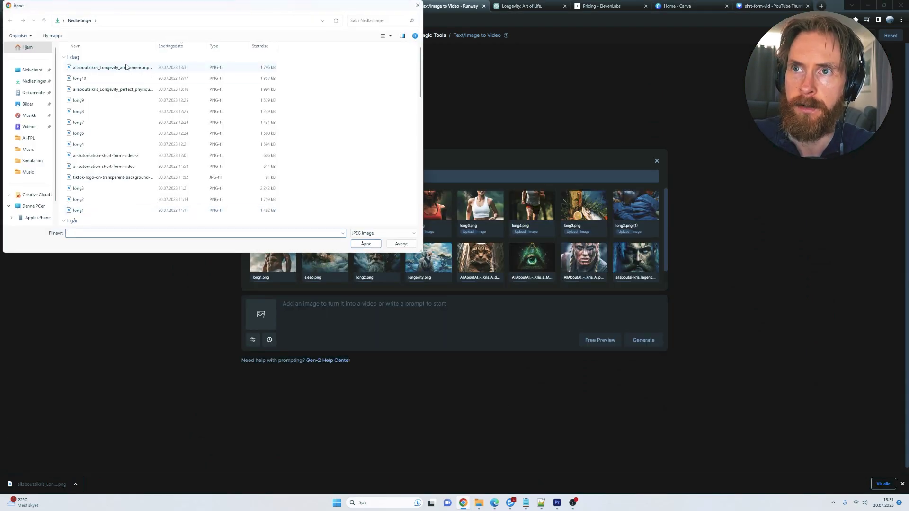
click(180, 67)
click(366, 244)
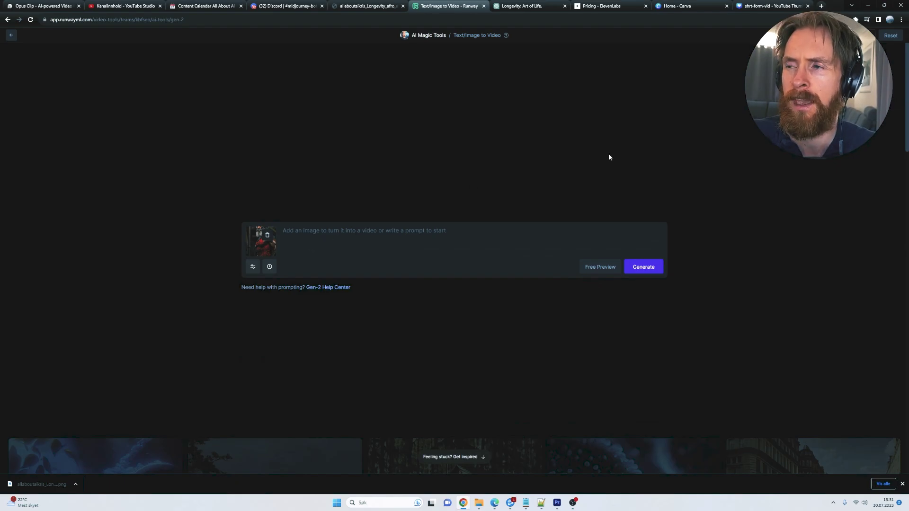
click(643, 269)
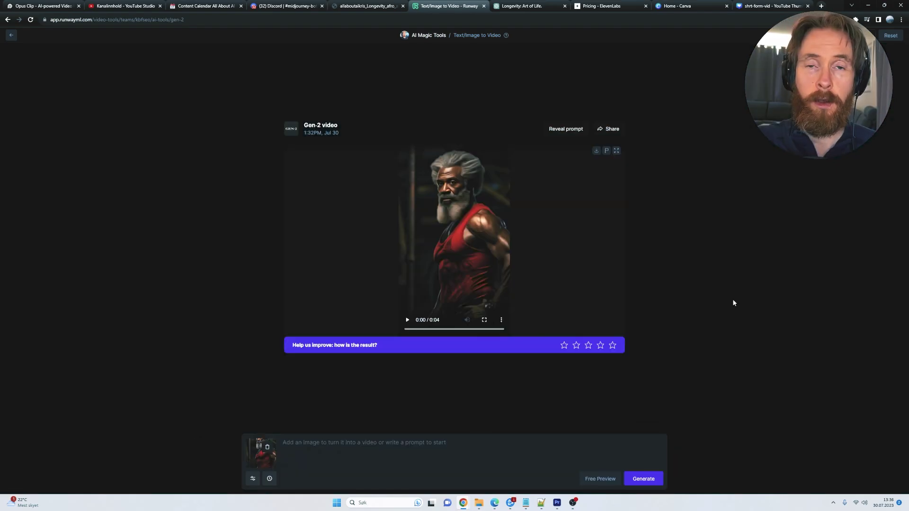
click(484, 320)
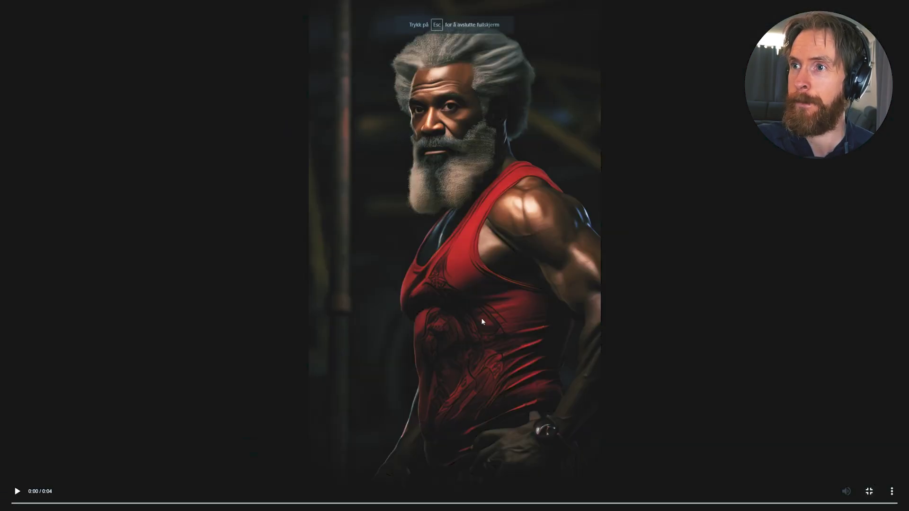
click(17, 493)
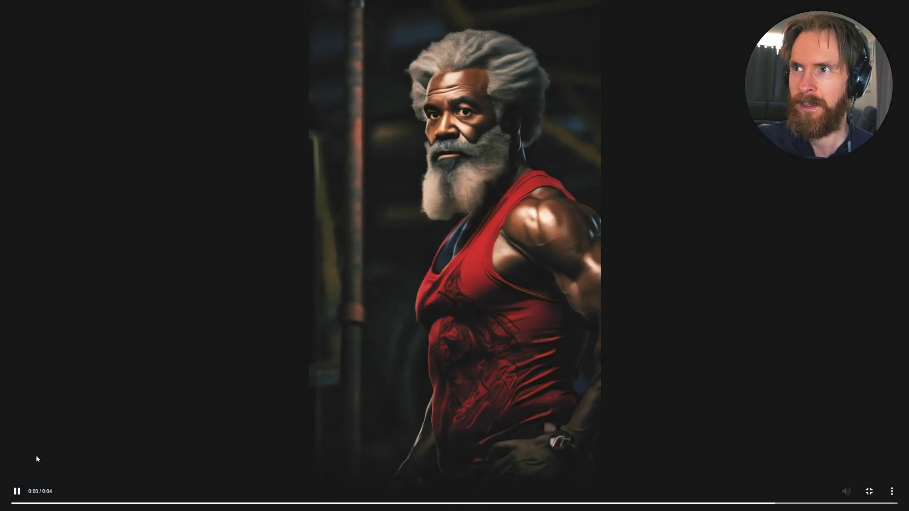
click(870, 492)
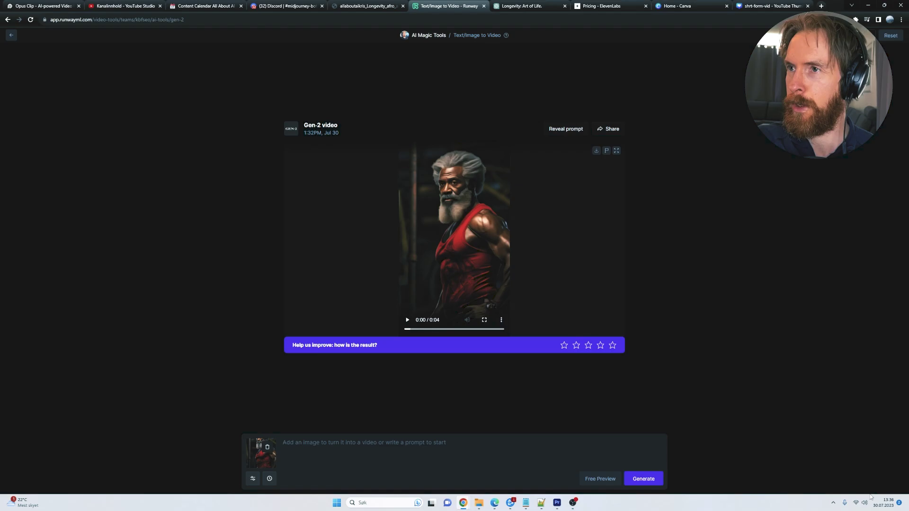
click(420, 331)
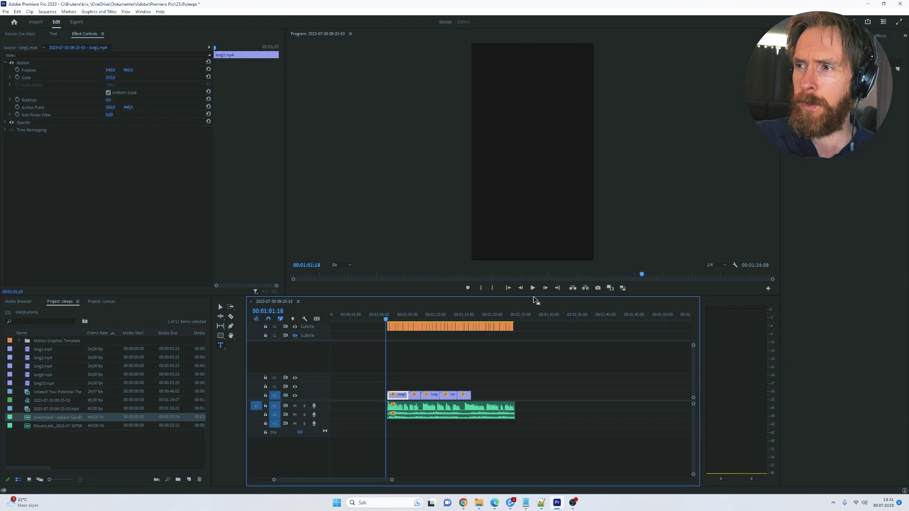
Play the sprinting elderly man sequence and stop it at 00:01:16:10.
click(534, 287)
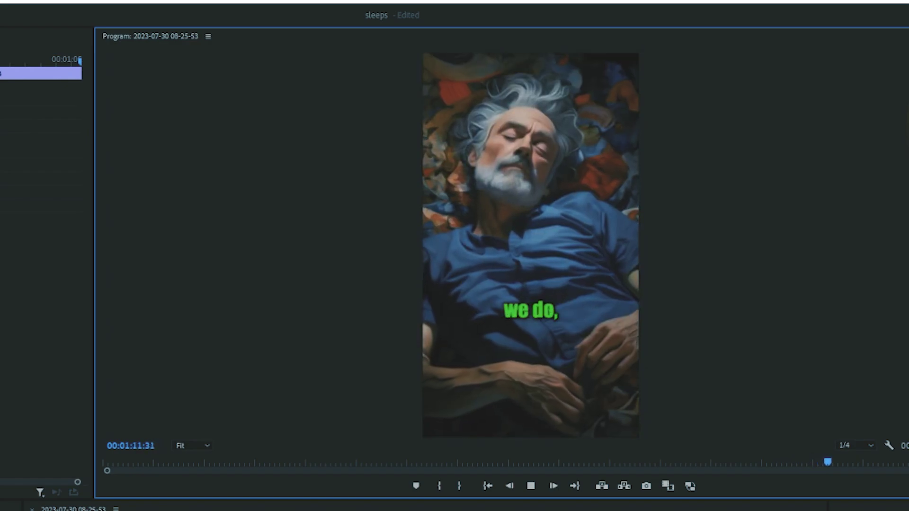
click(531, 486)
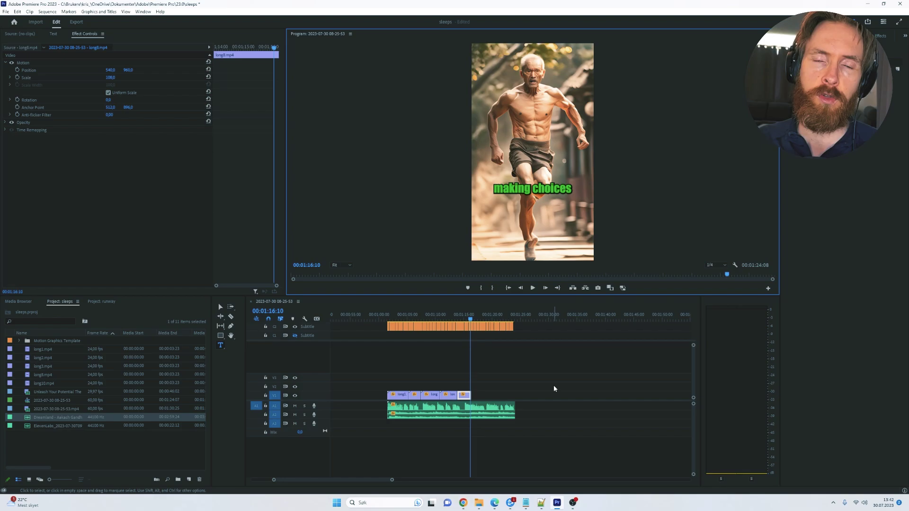
key(alt+Tab)
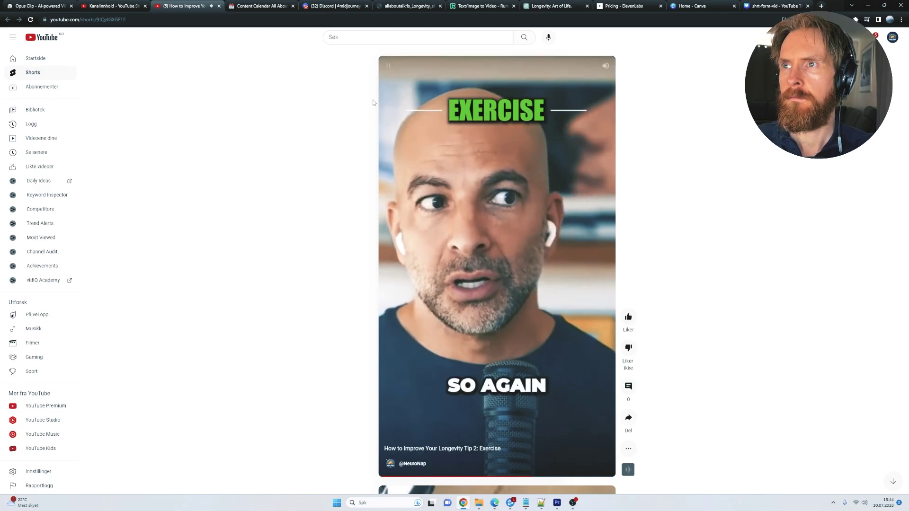
Pause the 'Tip 2: Exercise' Short on the caption 'SO AGAIN'.
key(space)
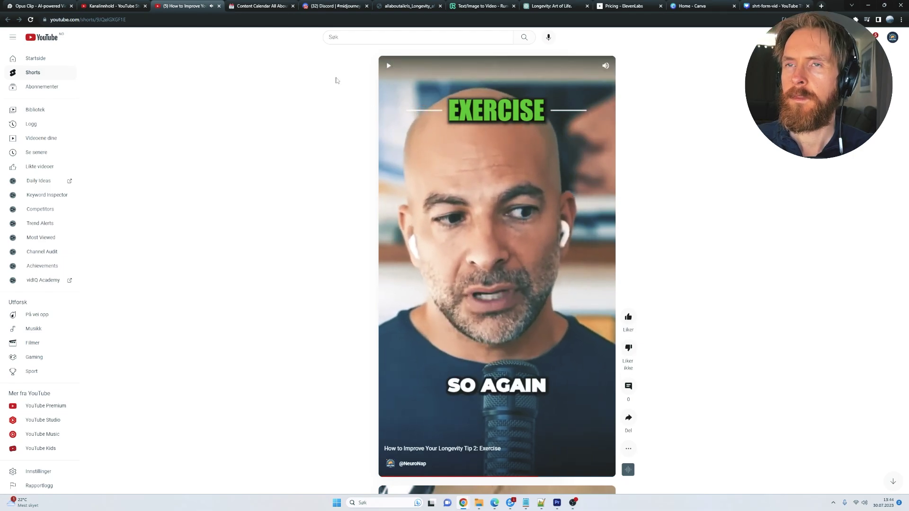
Return to the Kanalinnhold list showing Longevity Tips 1–5 scheduled for 2–6 Aug 2023.
click(121, 6)
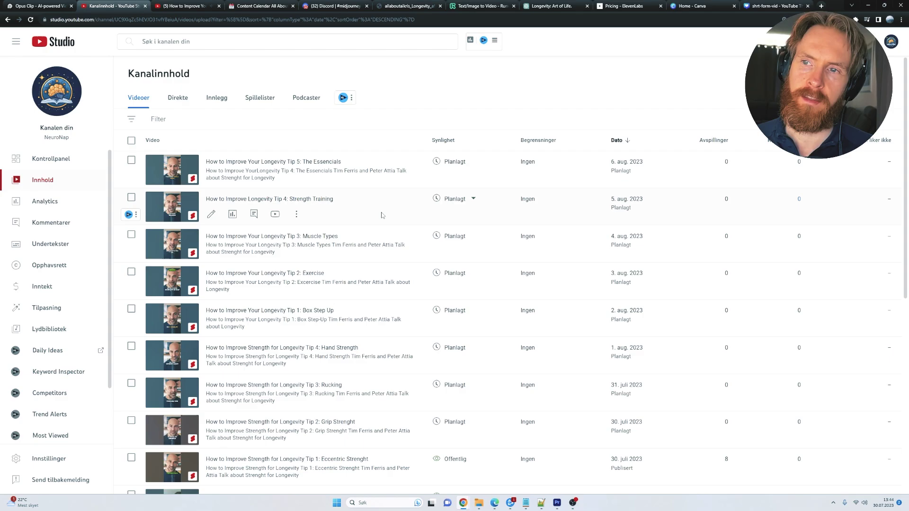